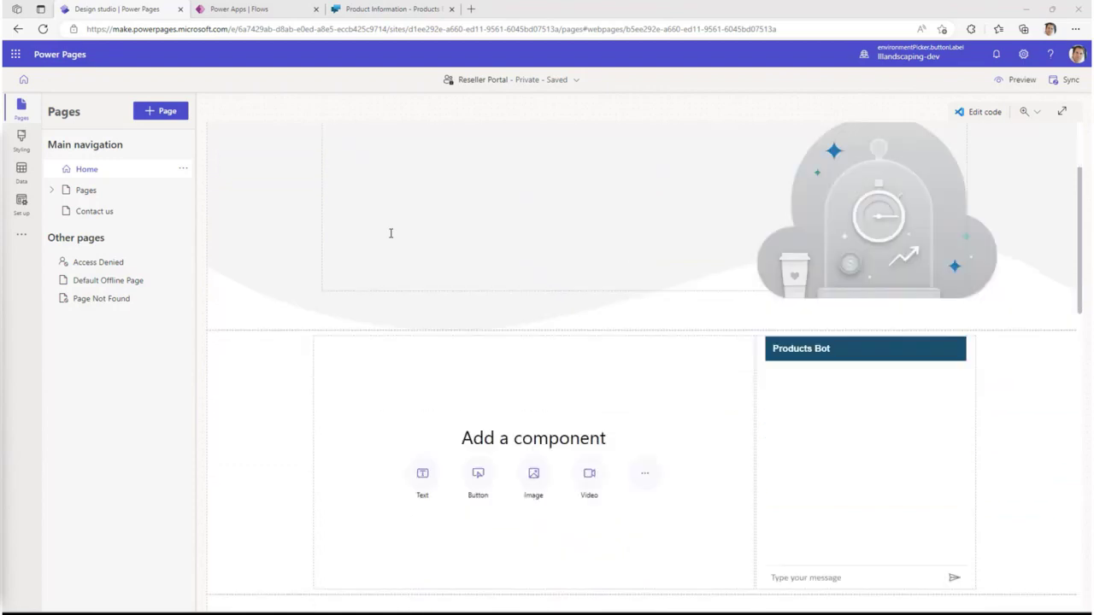
Search the site's data tables, including the other tables, for "mserp" and view the Sellable released products (mserp) table data.
scroll(391, 233, up, 2)
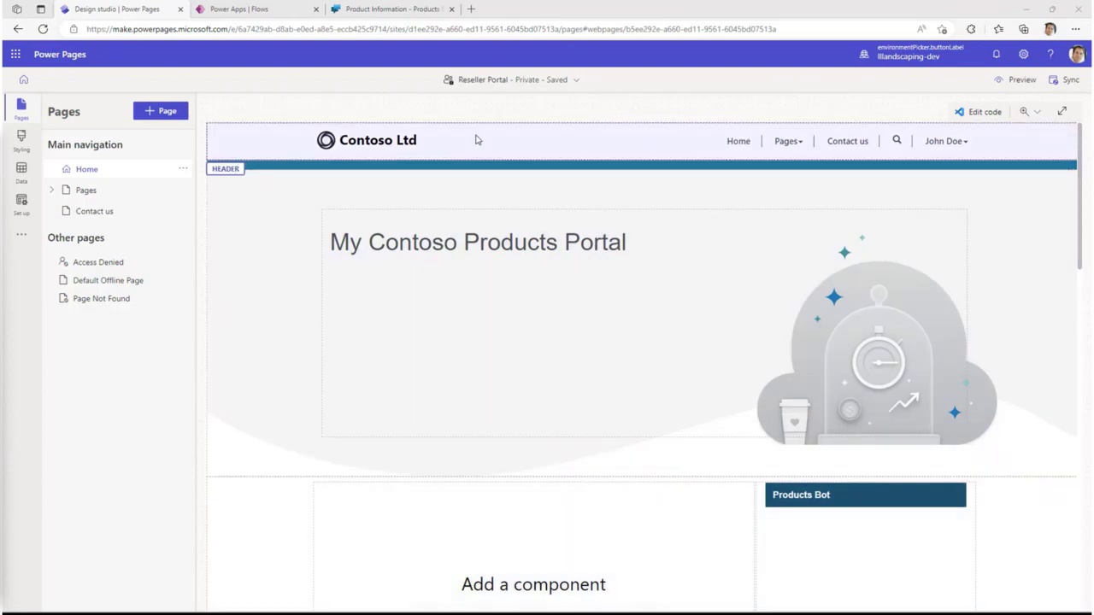
click(23, 171)
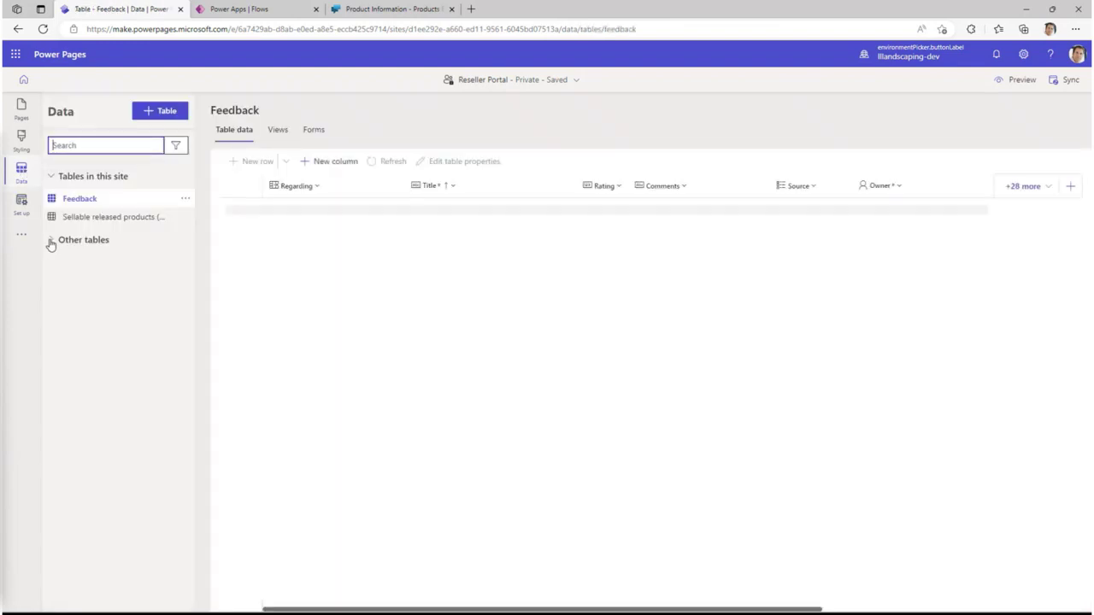
click(51, 241)
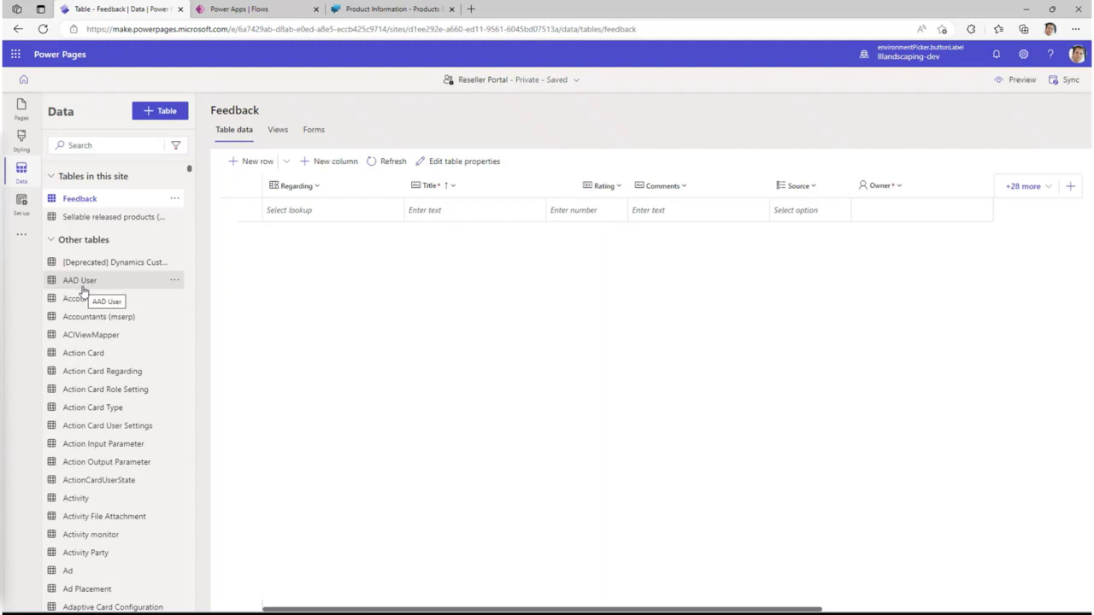
click(107, 145)
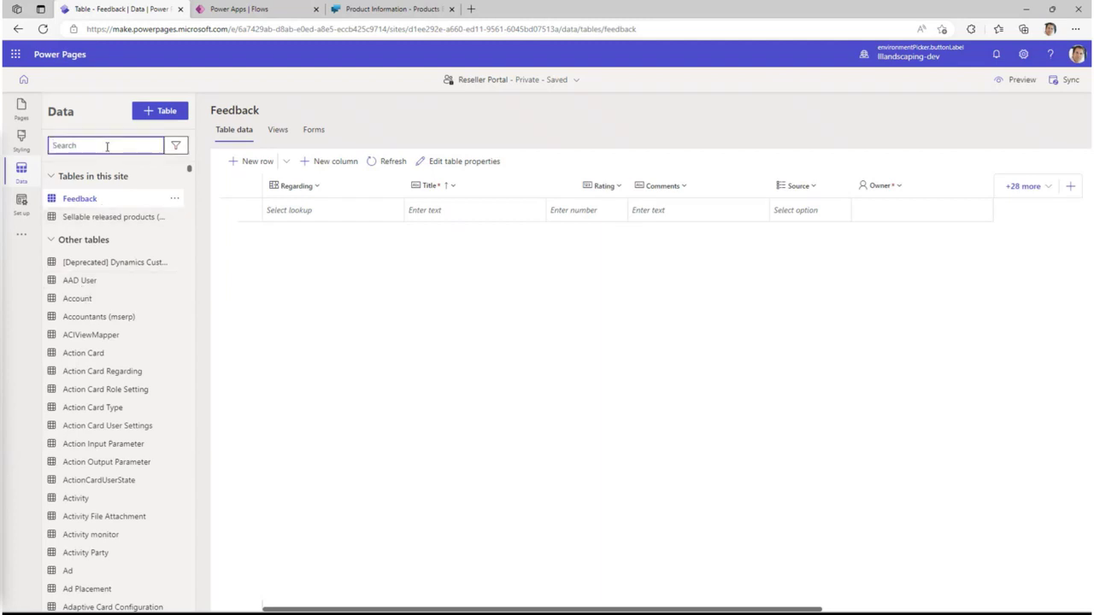
text(mserp)
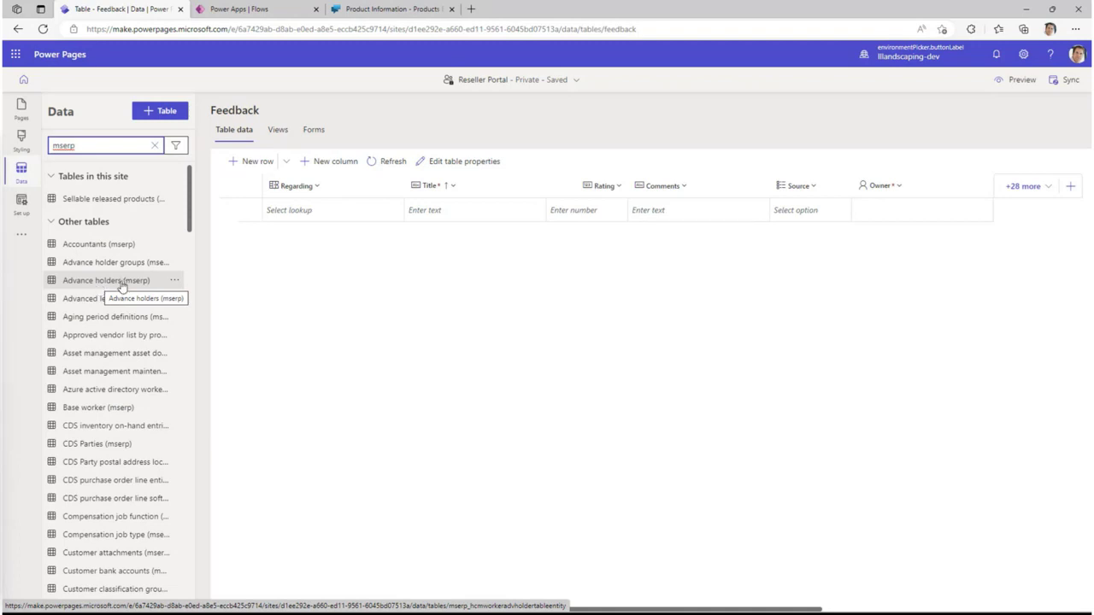
click(104, 203)
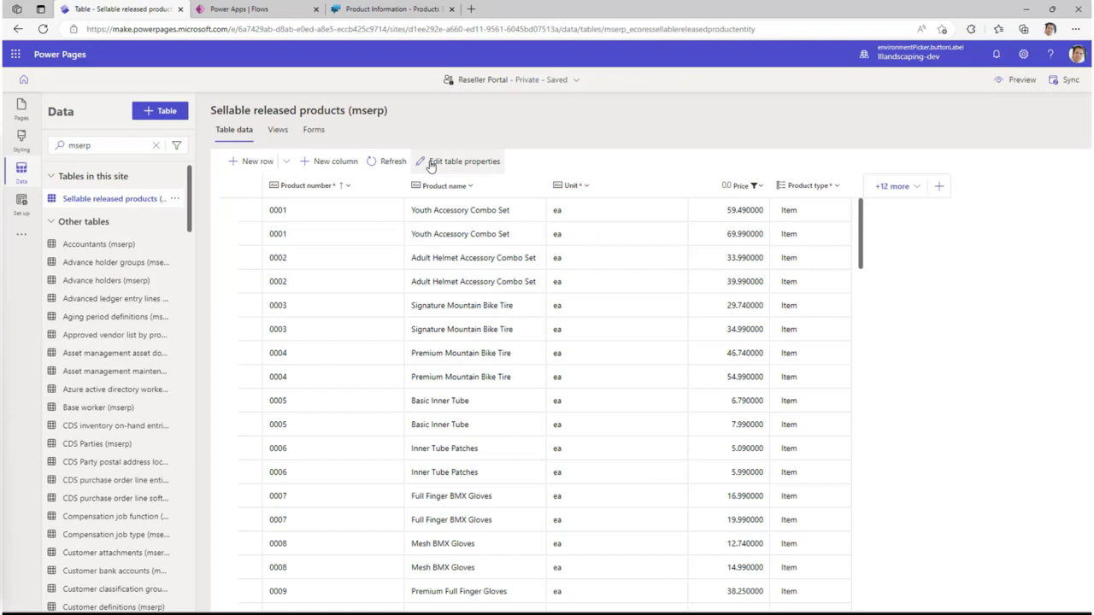
Add the existing list All Sellable released products (mserp) to the empty section beside the Products Bot on the Home page.
click(19, 111)
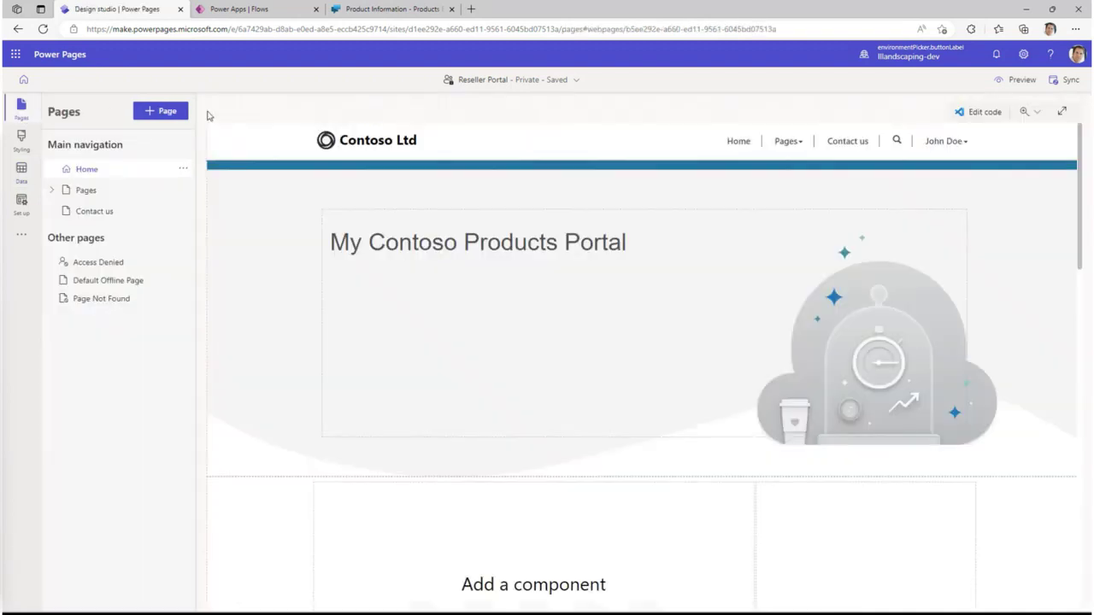
scroll(475, 356, down, 1)
scroll(475, 356, down, 1)
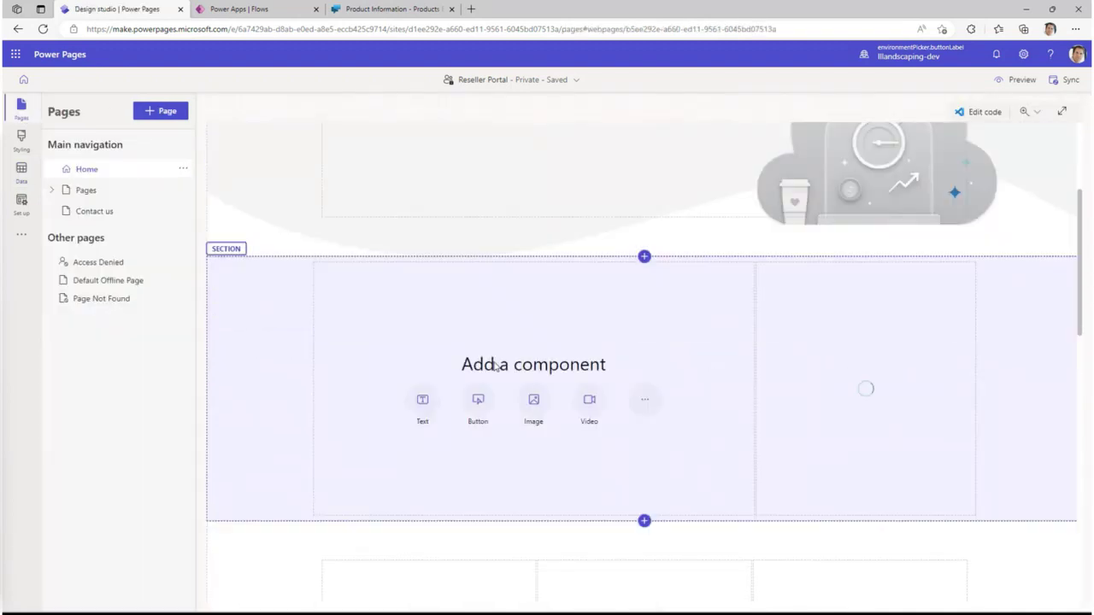
click(646, 402)
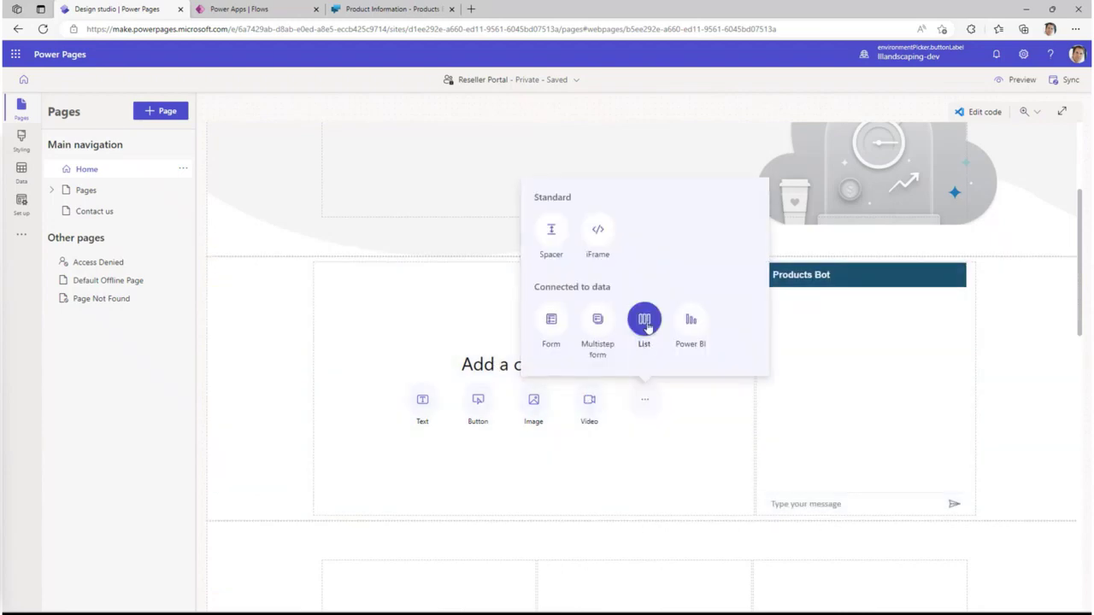
click(647, 327)
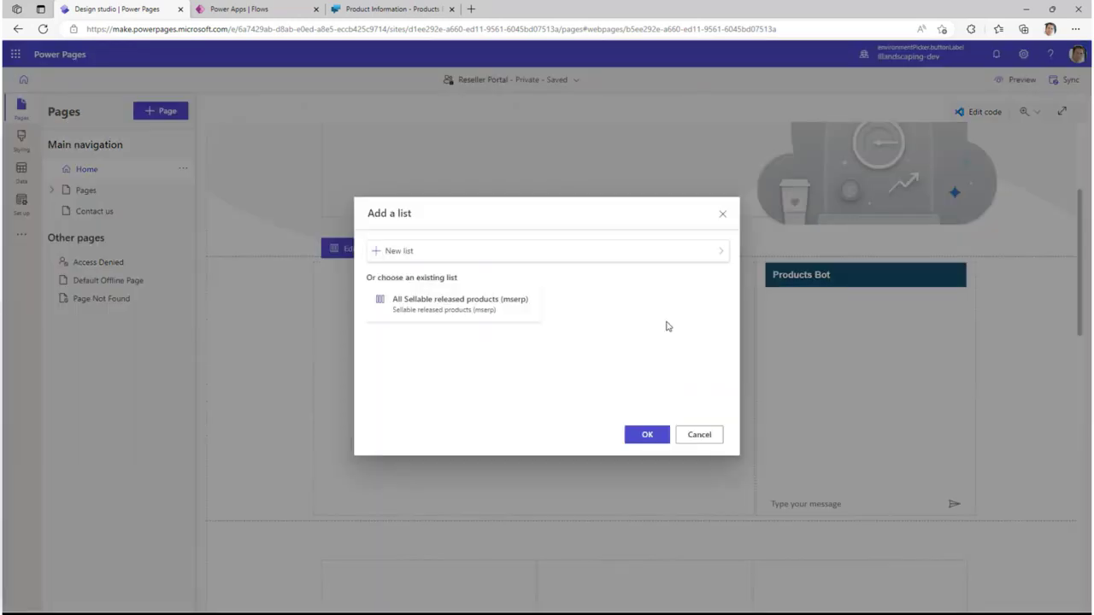
click(442, 306)
click(442, 306)
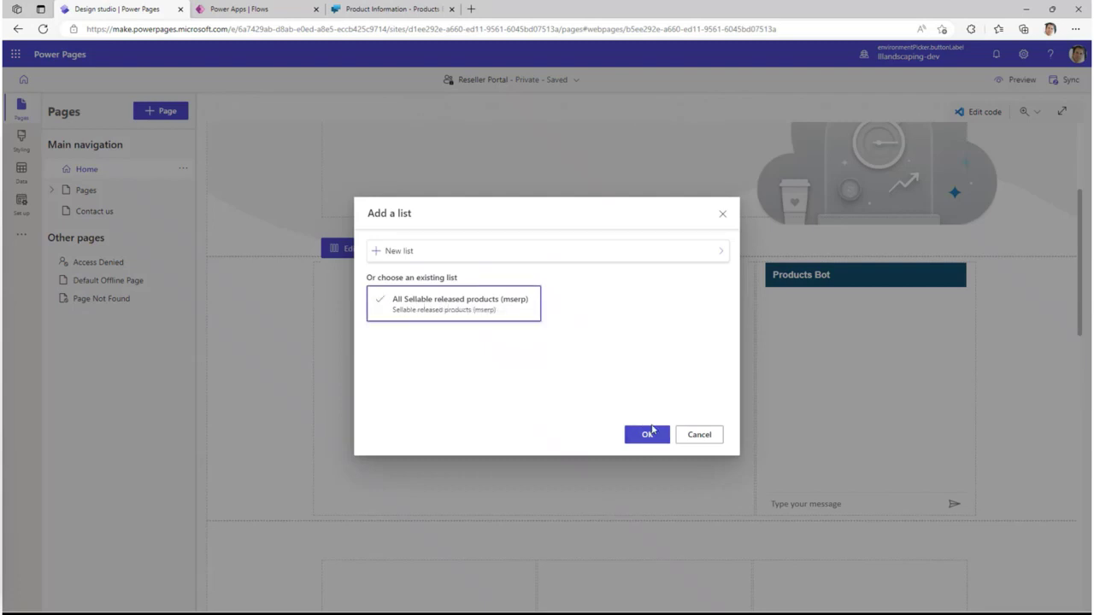
click(648, 436)
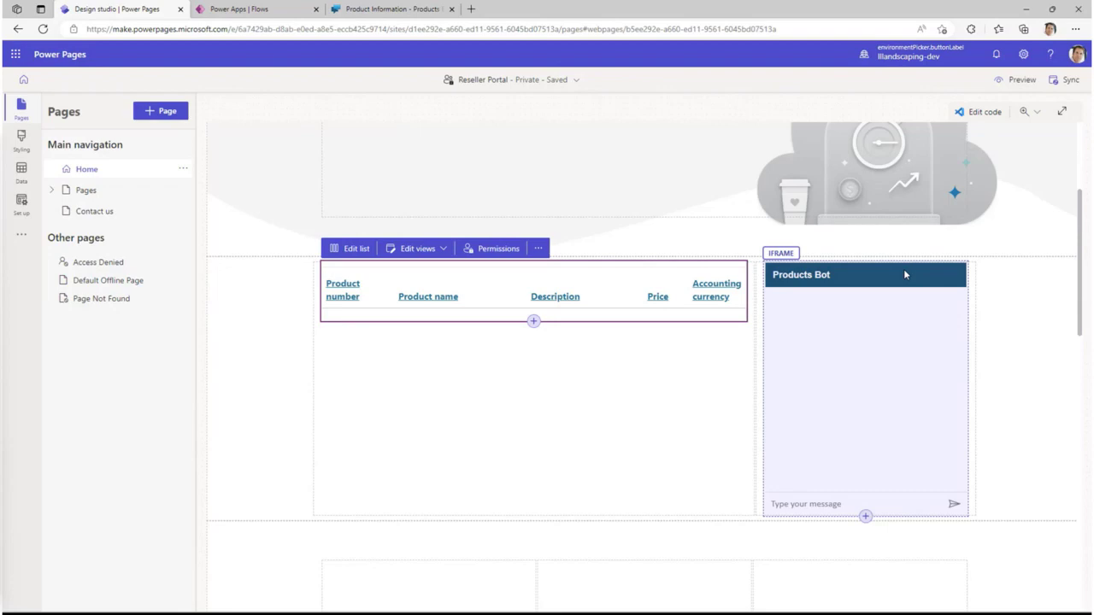
Preview the Reseller Portal in the browser and examine the product list on its Home page.
click(1014, 81)
click(999, 124)
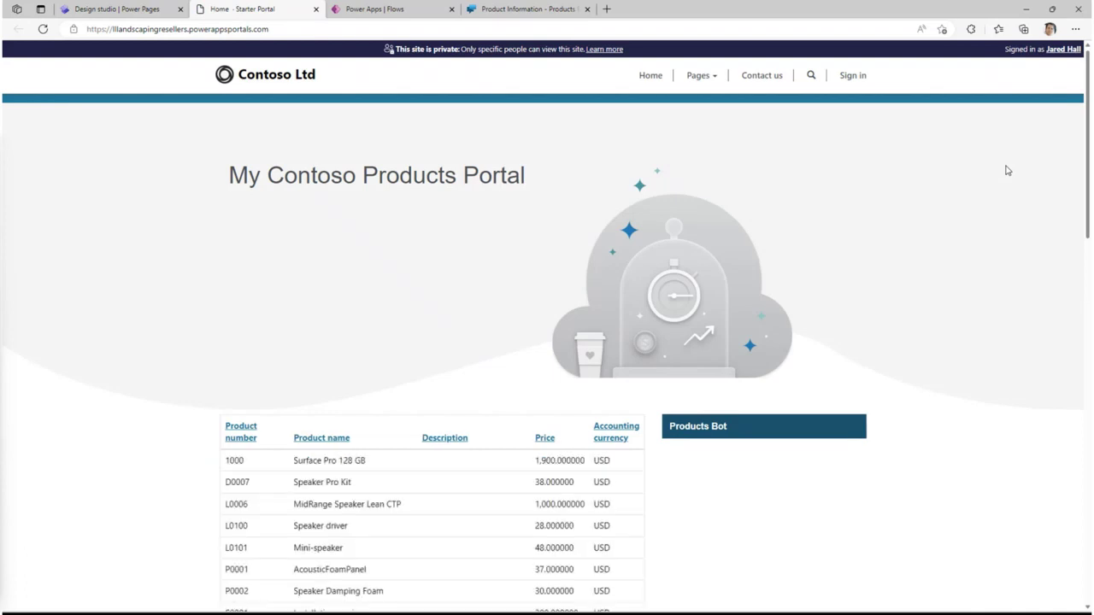
scroll(857, 224, down, 2)
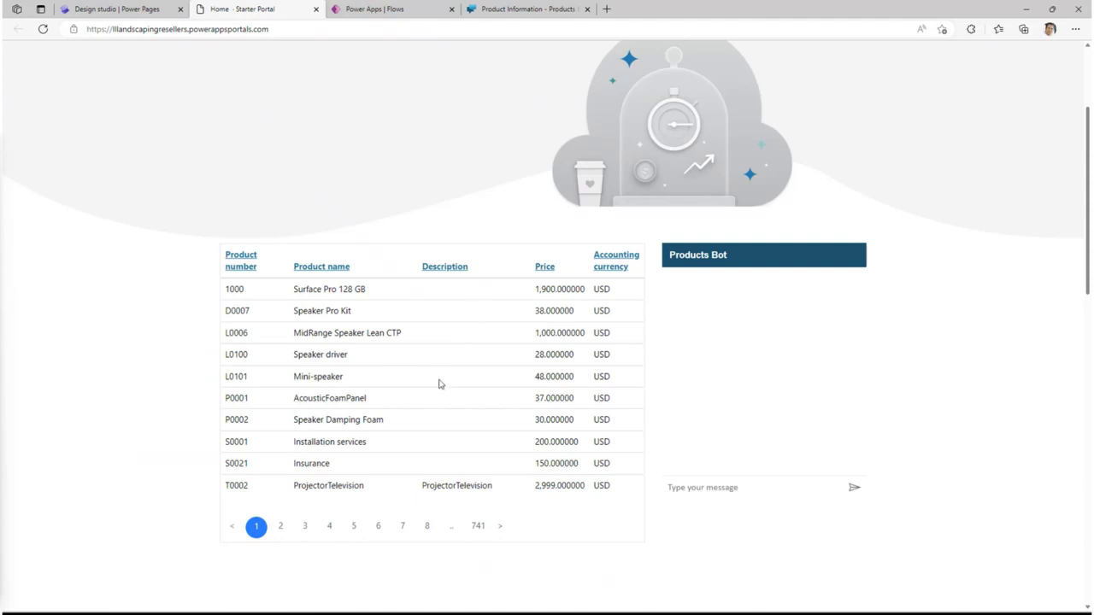
Ask the Products Bot about "Products", choose the Pricing category, and request the price of "Surface Pro 128 GB".
click(725, 489)
text(Products)
key(Return)
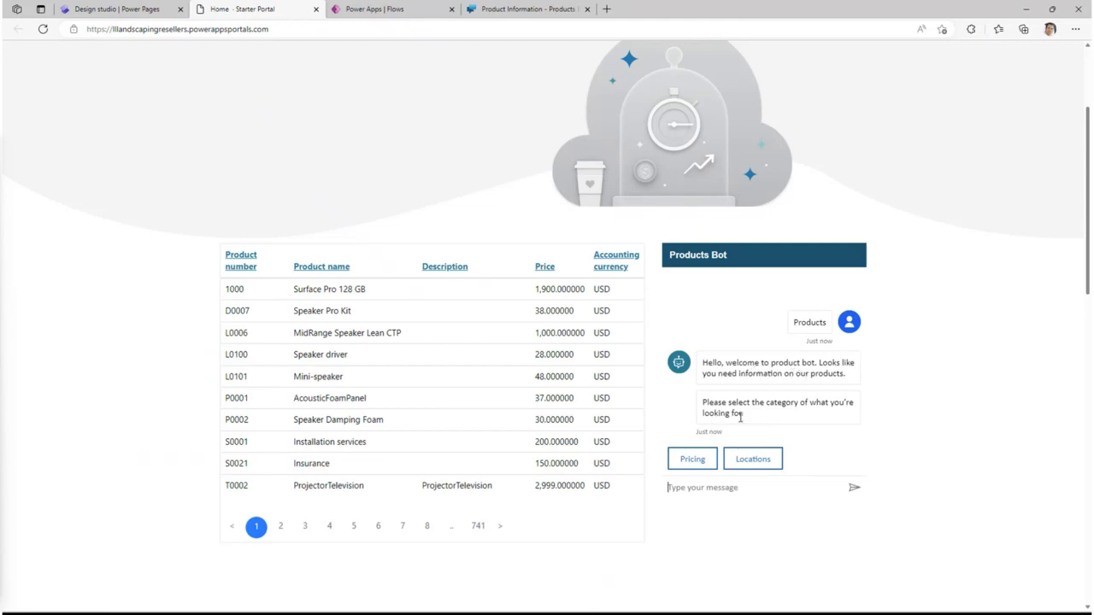
click(703, 462)
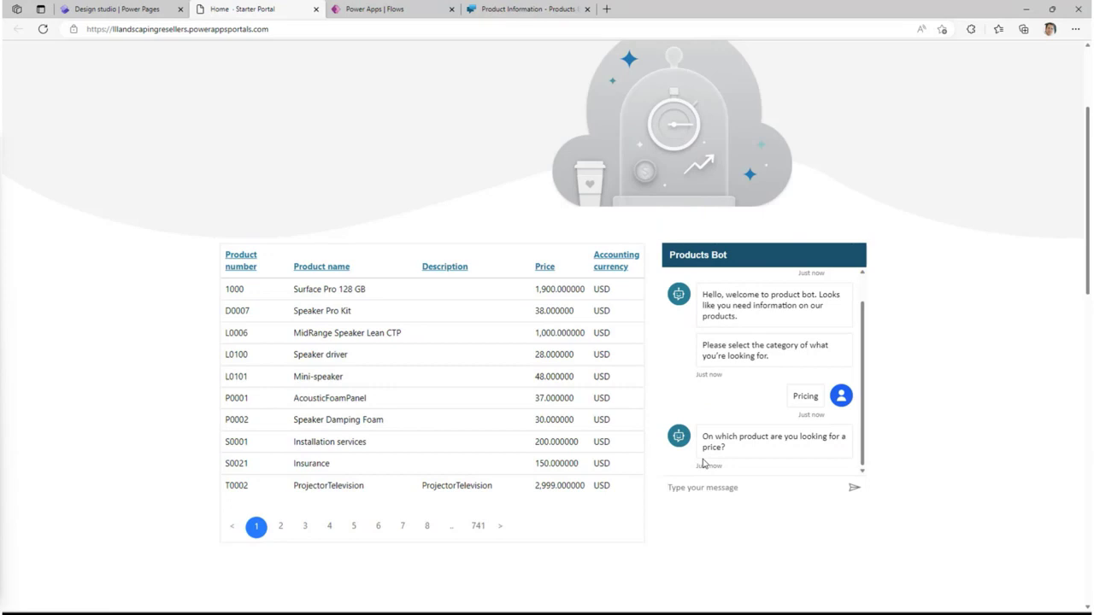
text(Surface Pro 128 GB)
key(Return)
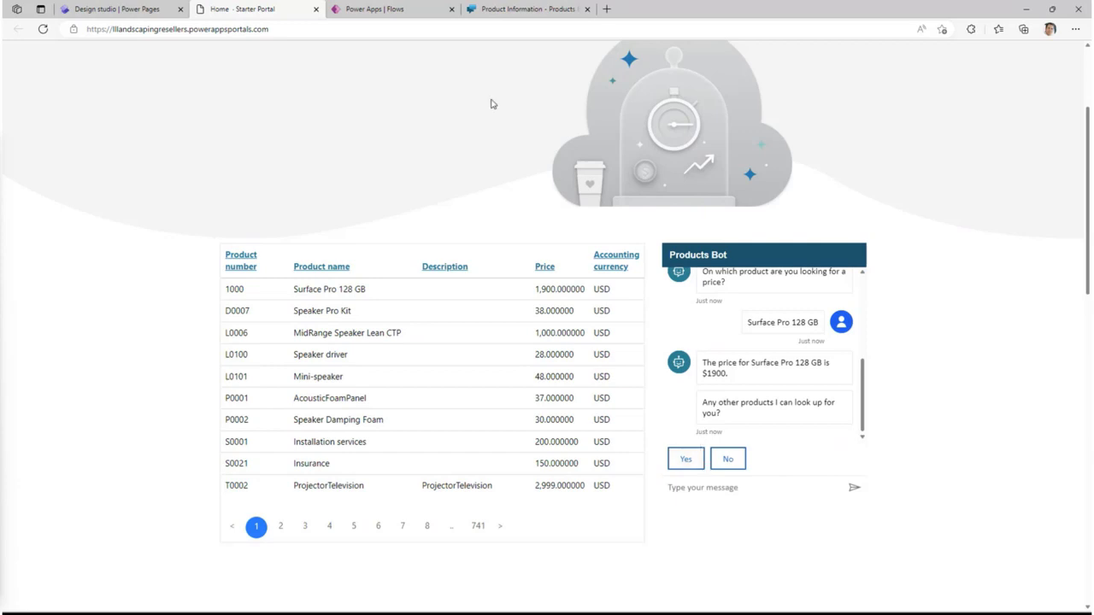
Switch to the Power Apps flow and choose Added as the change type of its row trigger.
click(403, 17)
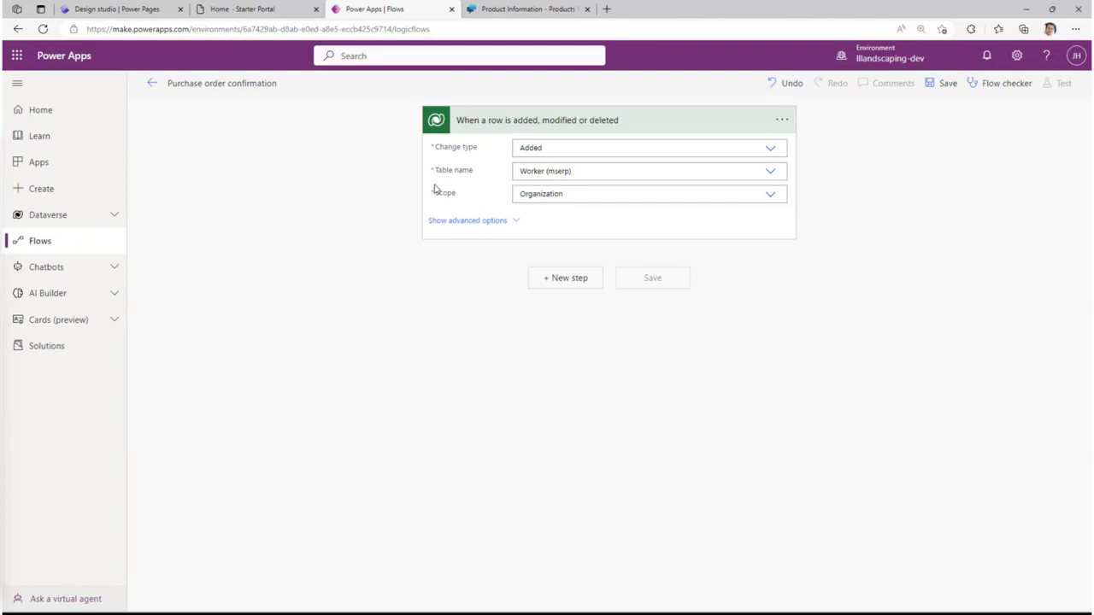
click(565, 148)
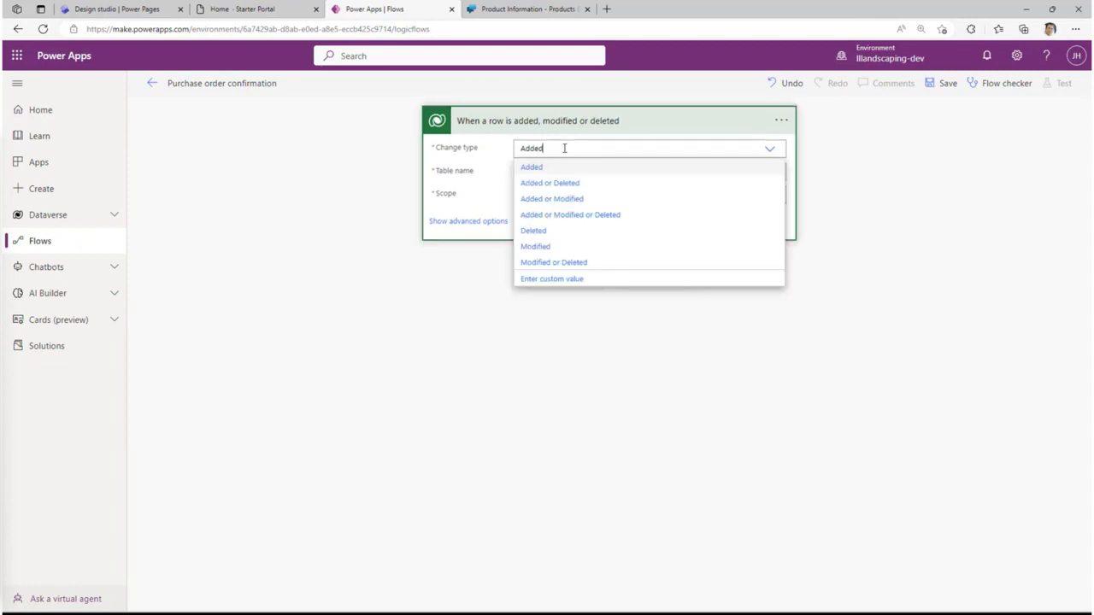
click(544, 168)
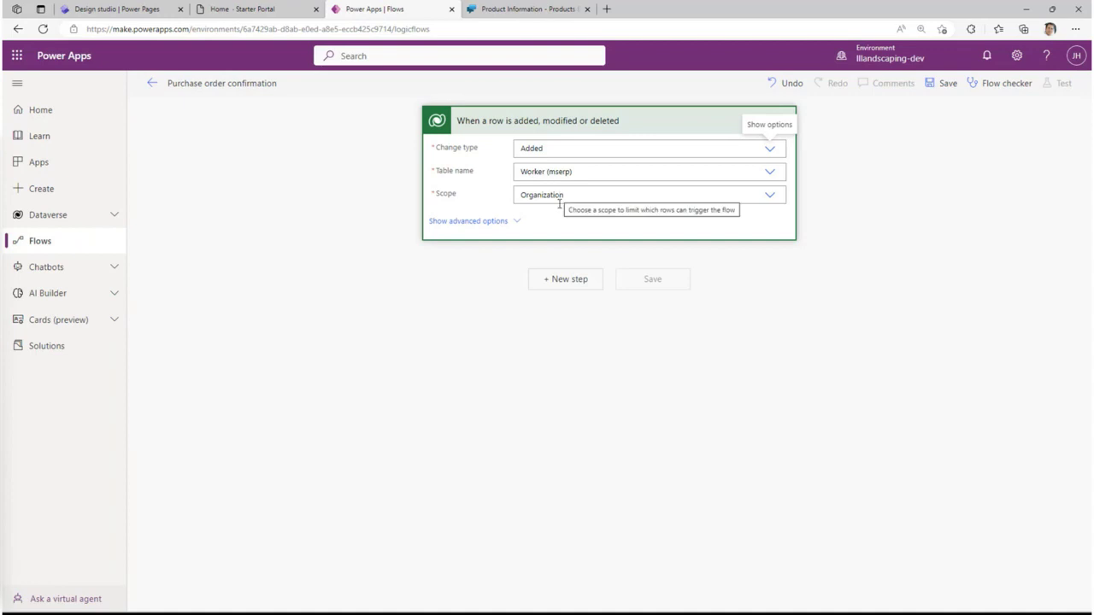
Search for "send email" and add the Office 365 Outlook action Send an email (V2) after the trigger.
click(559, 281)
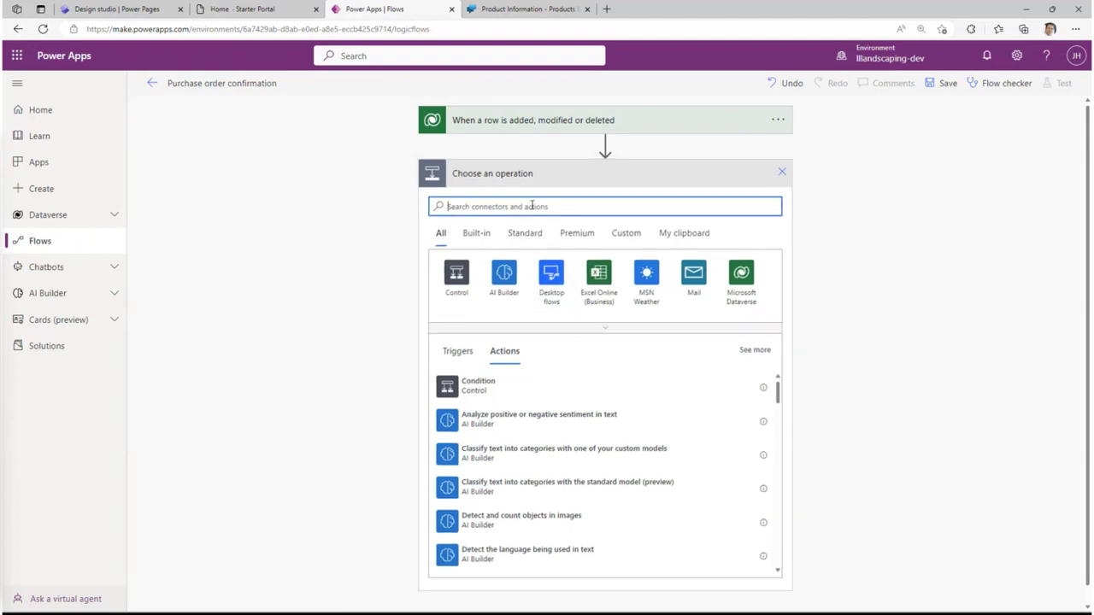
text(send email)
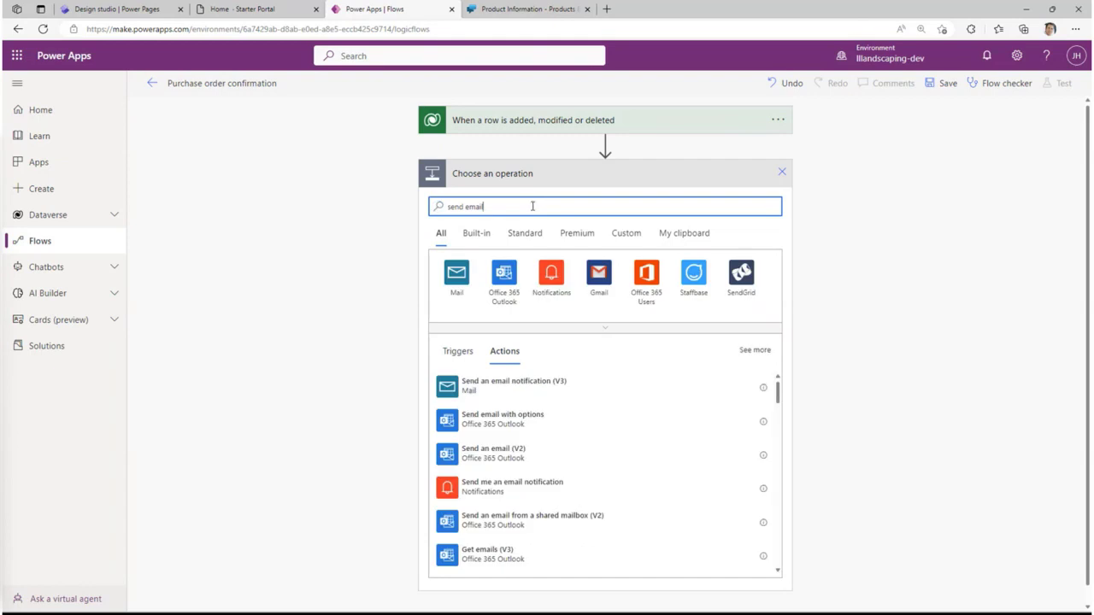
click(475, 463)
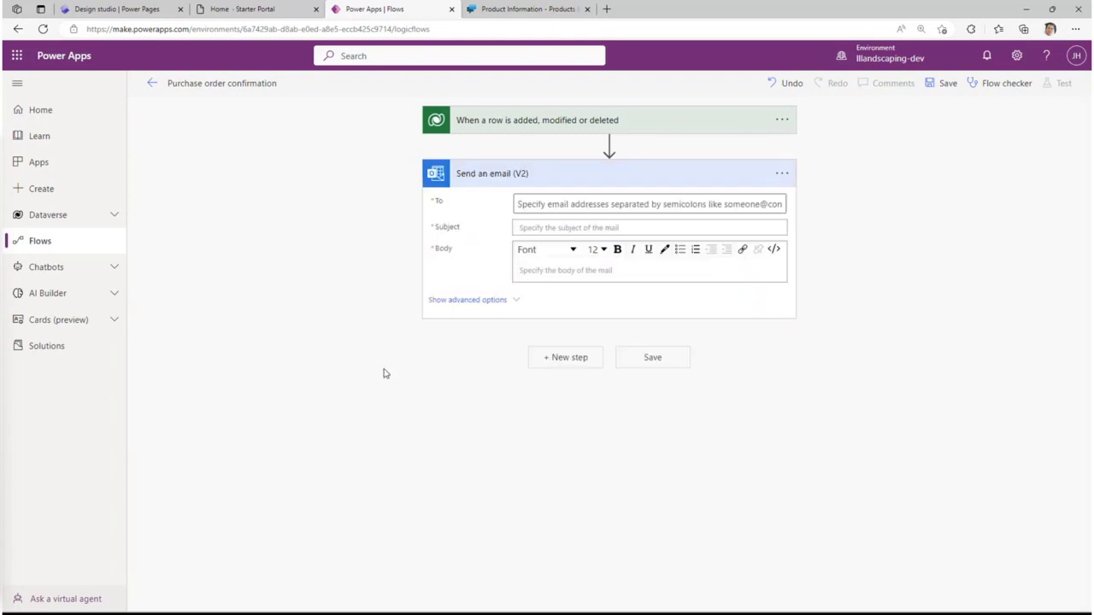
Set the email's recipient to the Primary email dynamic content and its subject to "Welcome!".
click(596, 202)
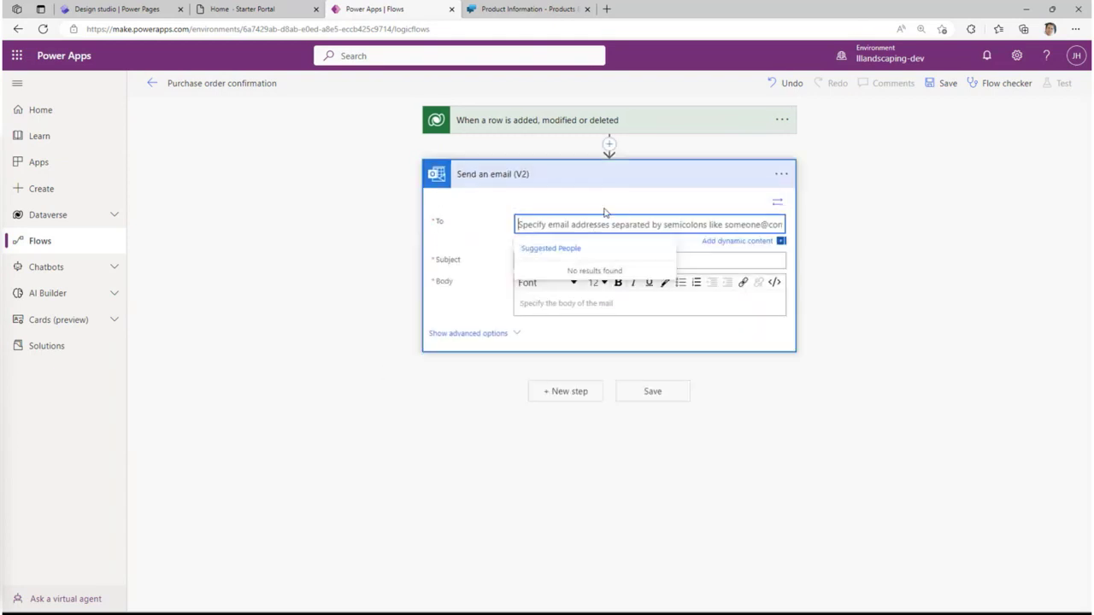
click(738, 241)
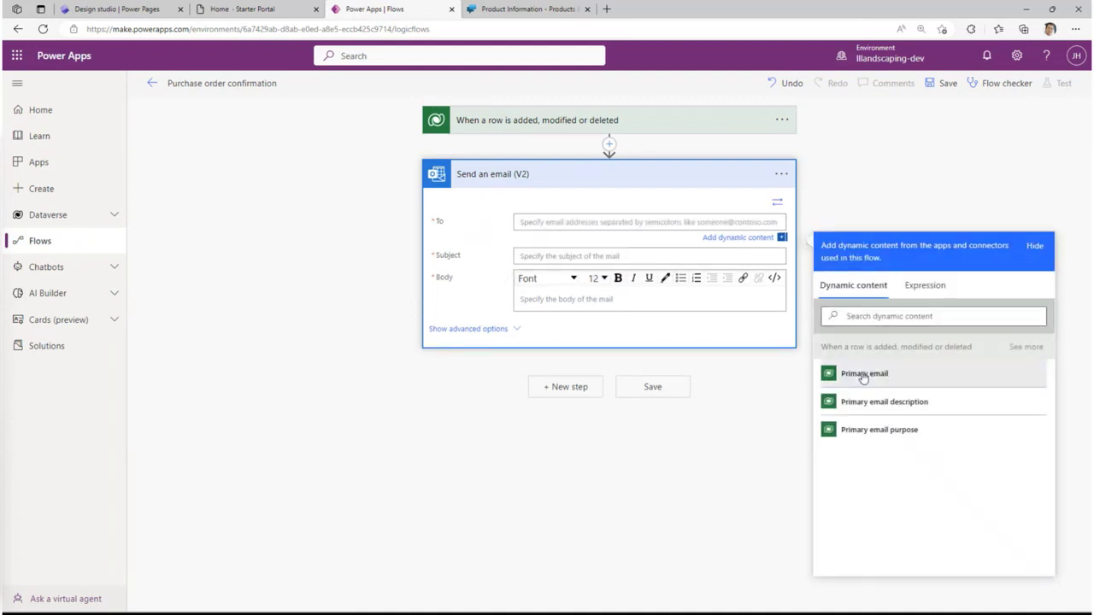
click(857, 373)
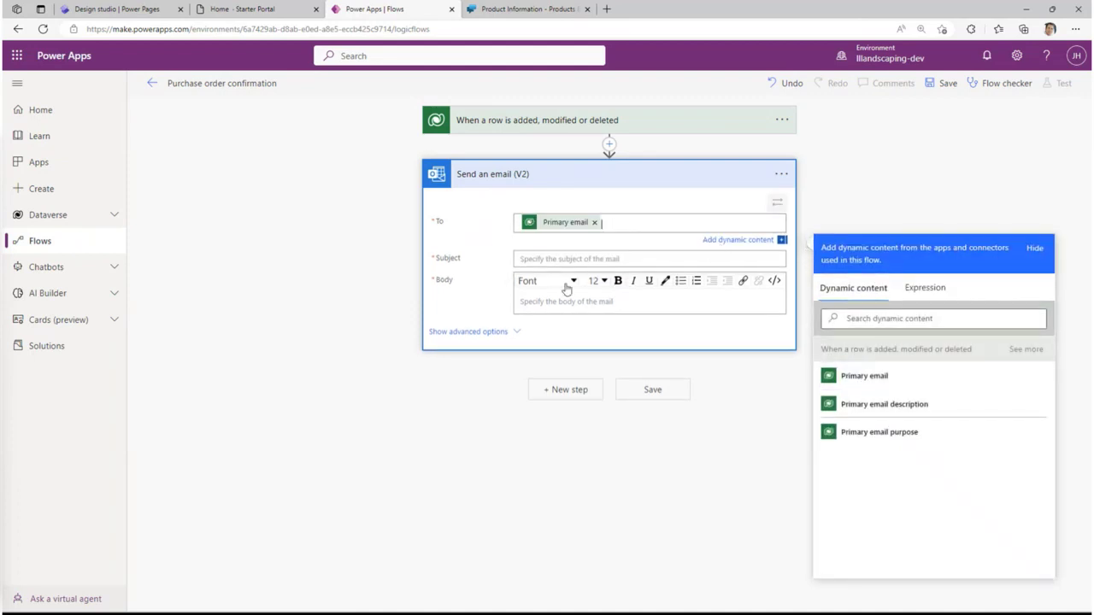
click(577, 259)
text(Welcome!)
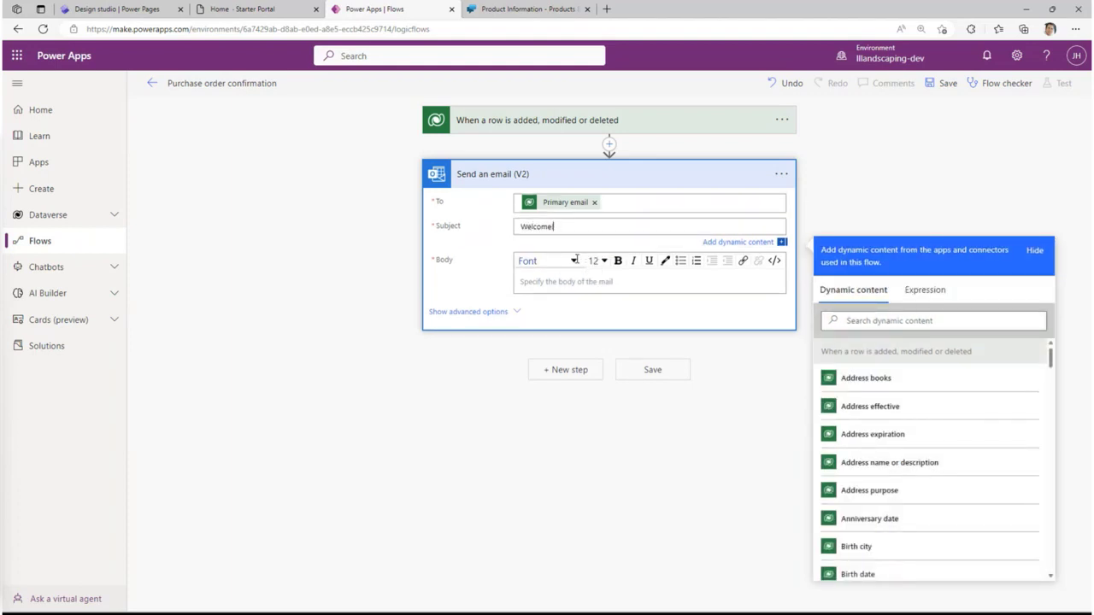
Compose the email body with the First name dynamic content and "Welcome to Contoso!" on the following line.
click(610, 281)
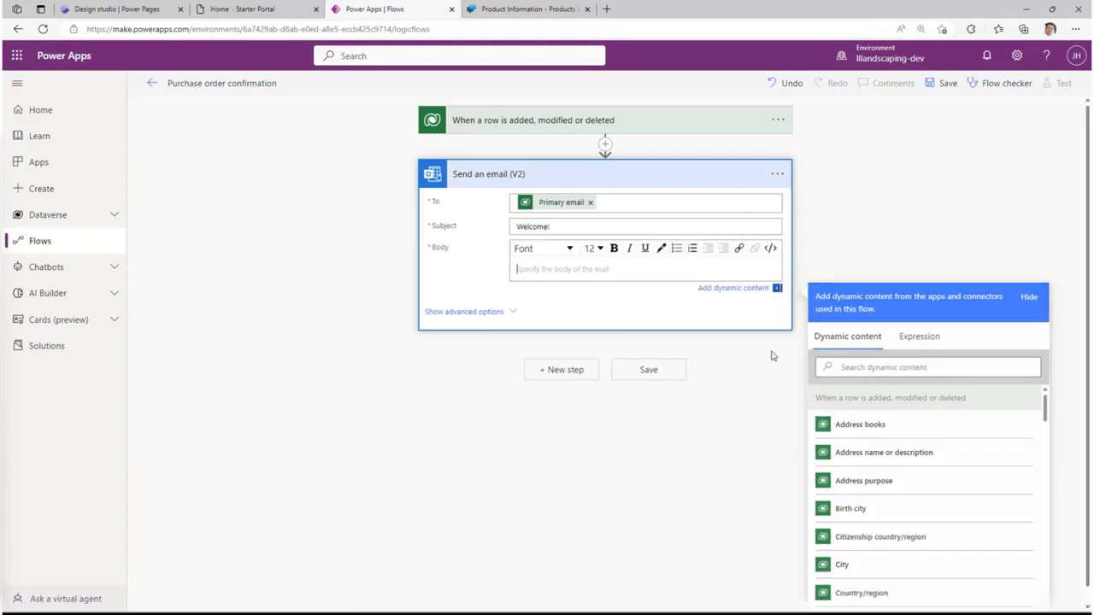
click(890, 371)
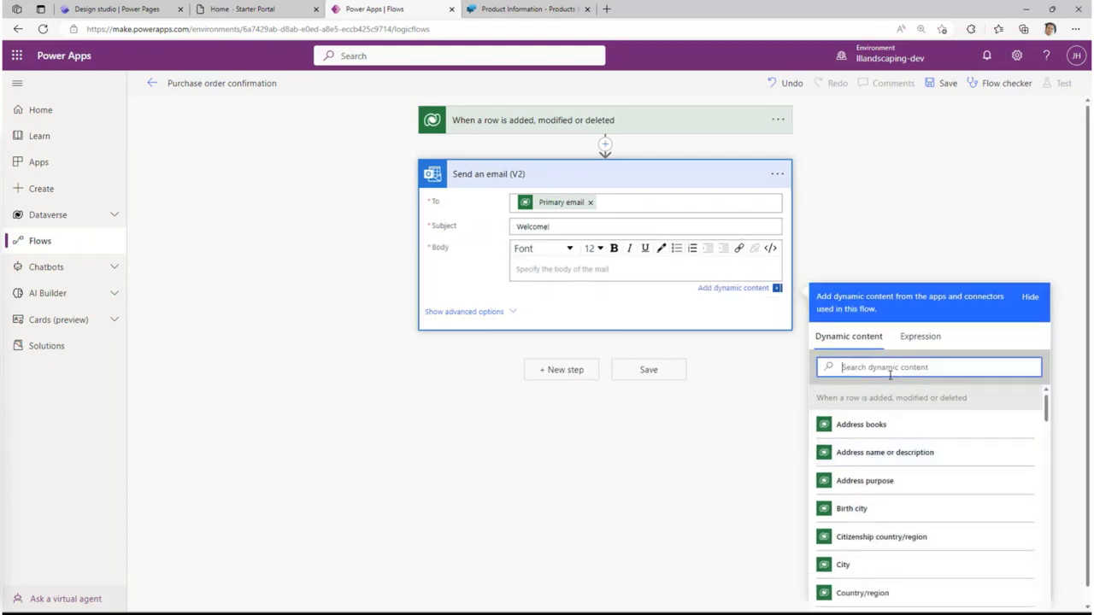
text(first)
click(858, 424)
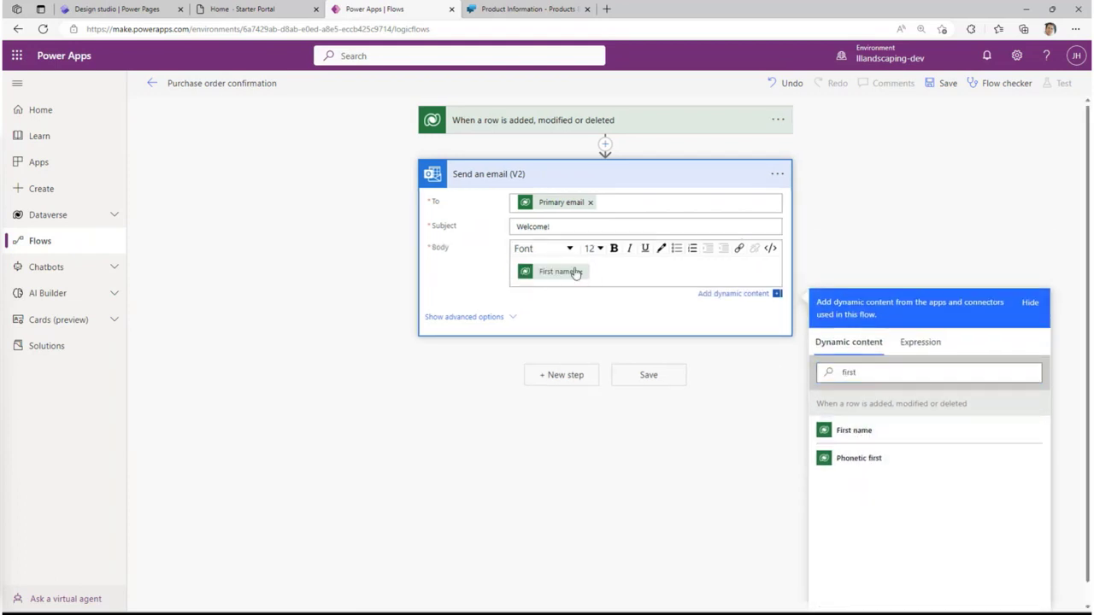
key(Return)
text(We)
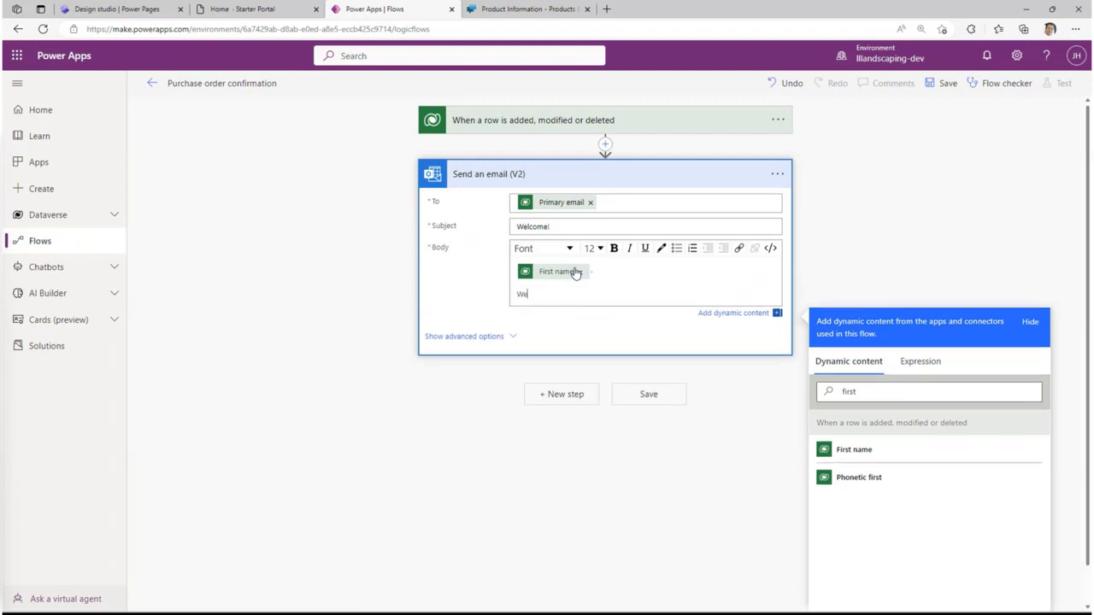
text(lcome to Contoso!)
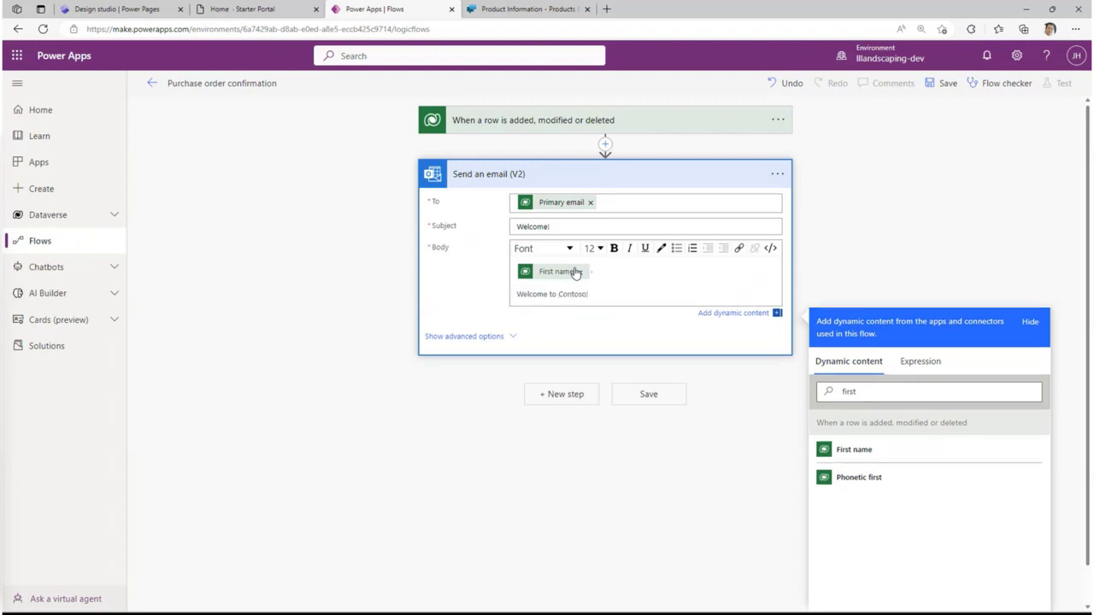